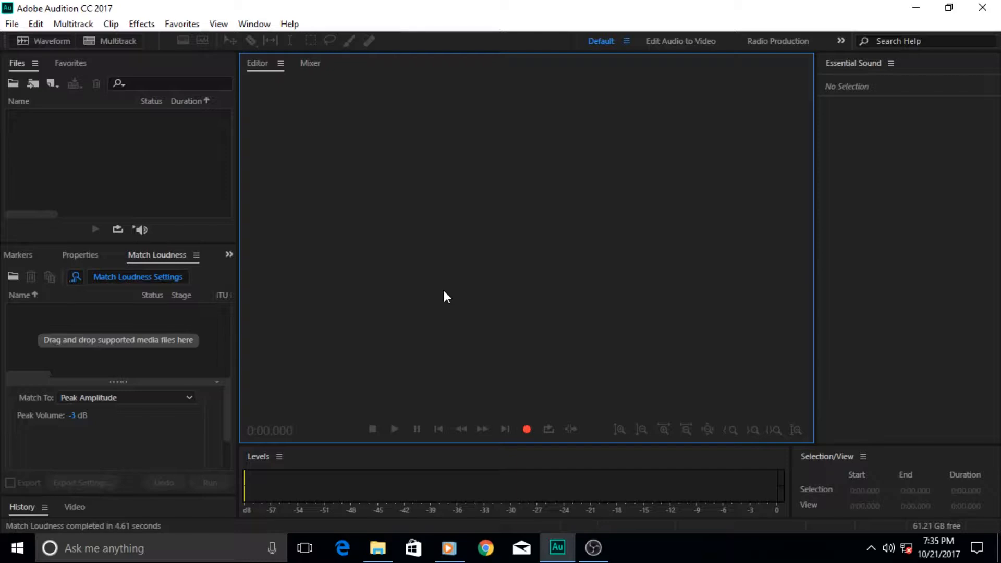
Import Premiere Pro 3.mp4 from the Premiere Pro tutorial videos folder into the session's files.
click(17, 257)
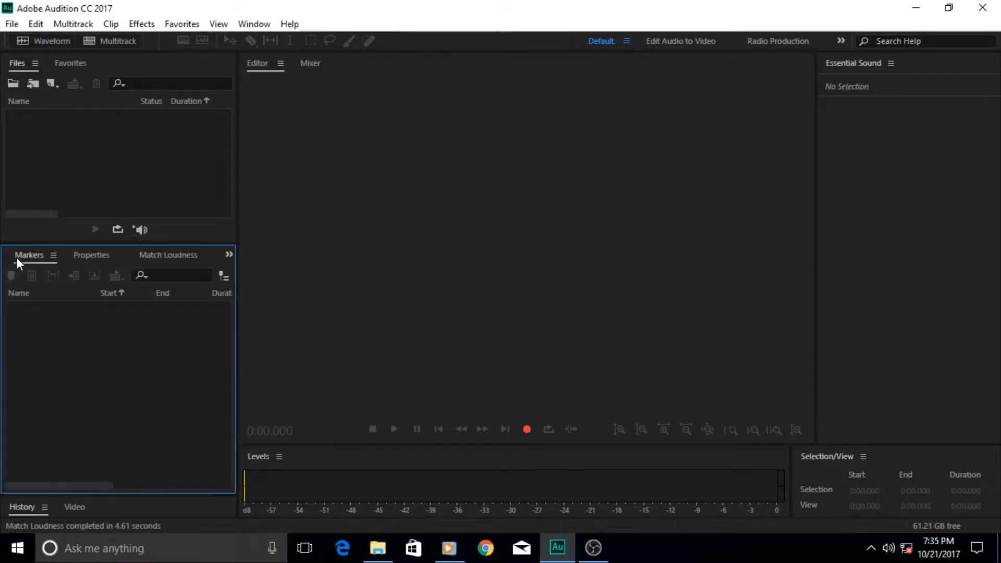
click(4, 257)
click(4, 258)
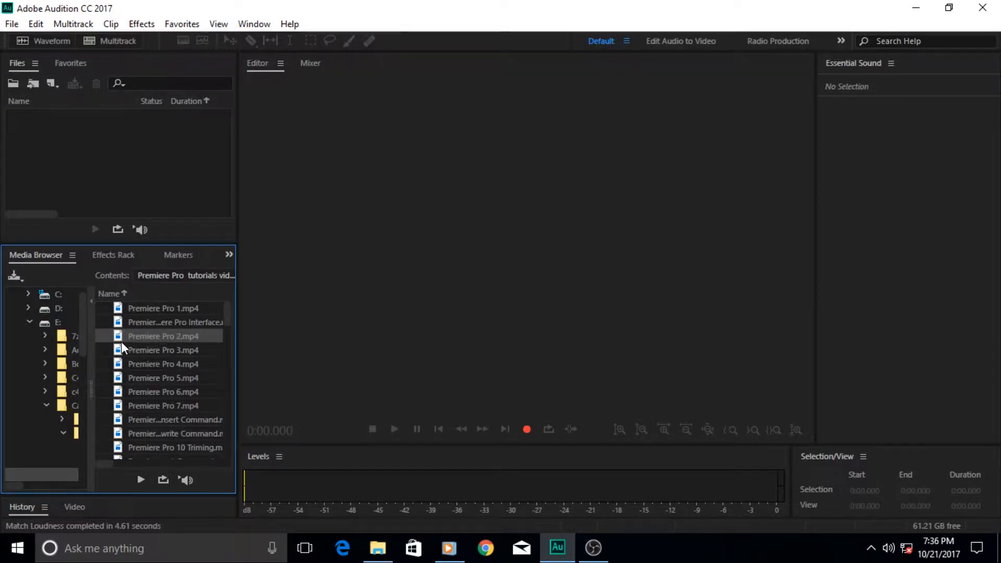
drag(121, 345, 97, 155)
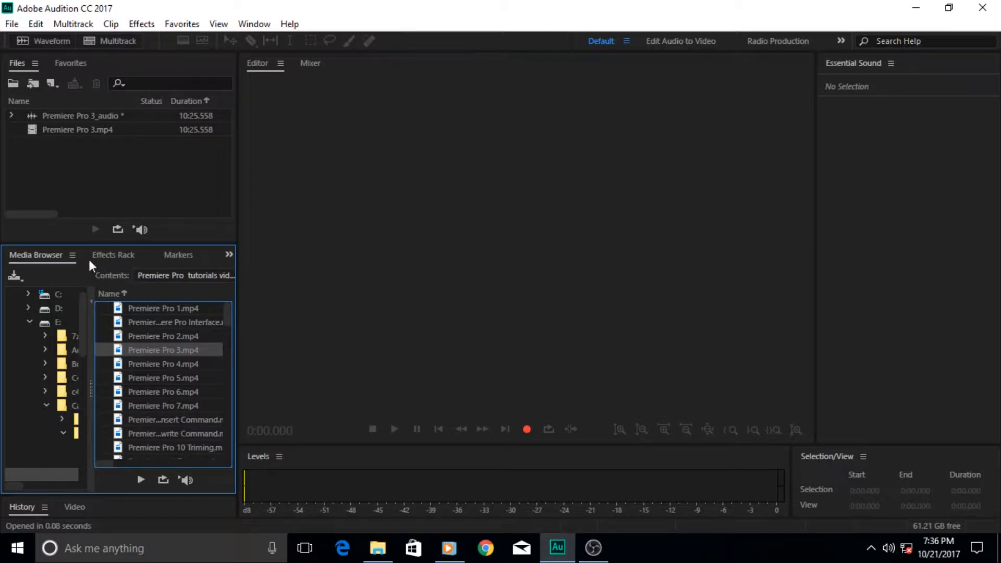
Import Don_t_Turn_Back - Copy.mp3 and Sound_Off.mp3 from the "Sounds to be" folder on drive E.
drag(228, 323, 239, 290)
click(45, 405)
click(64, 429)
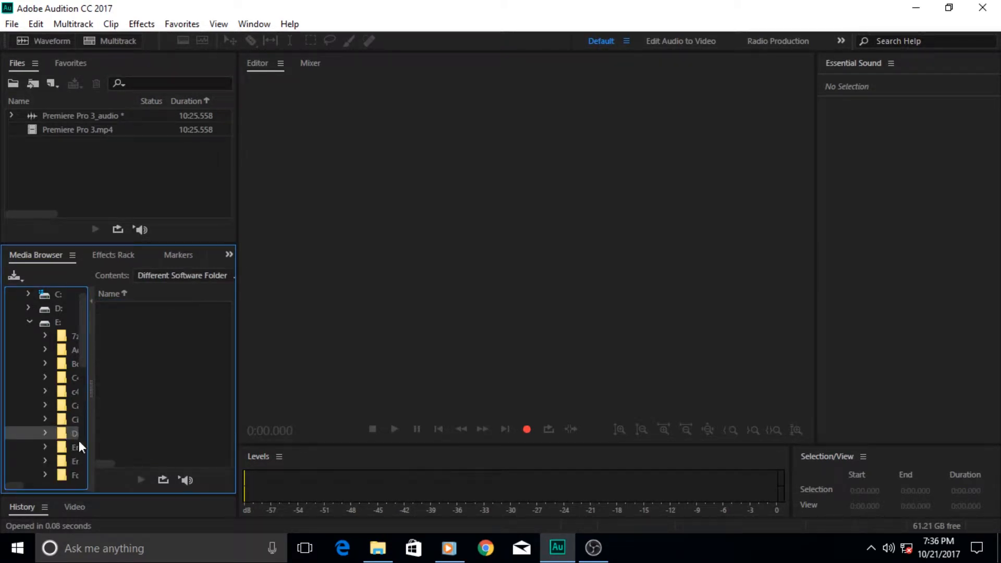
scroll(70, 445, down, 3)
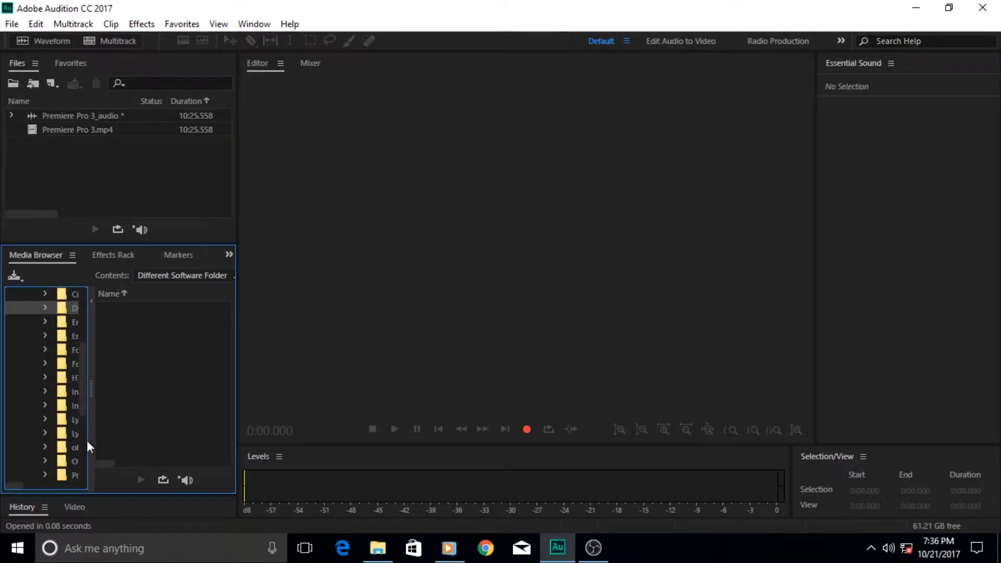
drag(93, 428, 140, 426)
scroll(89, 455, down, 3)
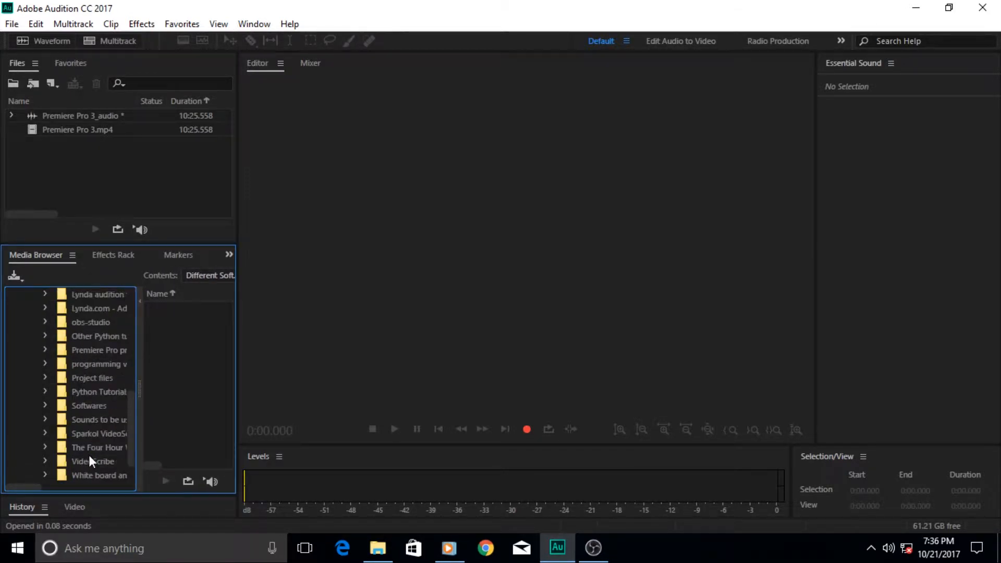
click(80, 420)
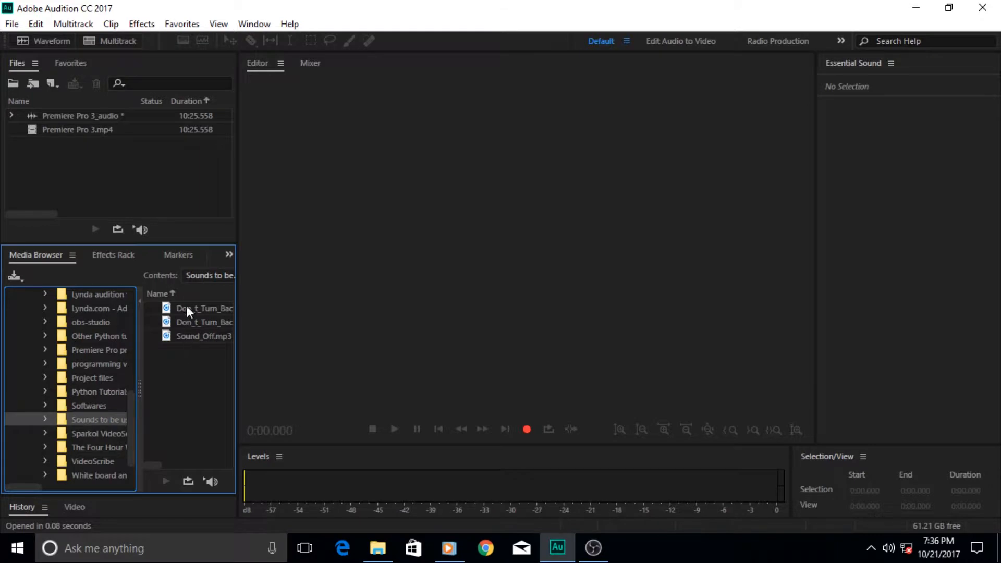
drag(186, 306, 126, 170)
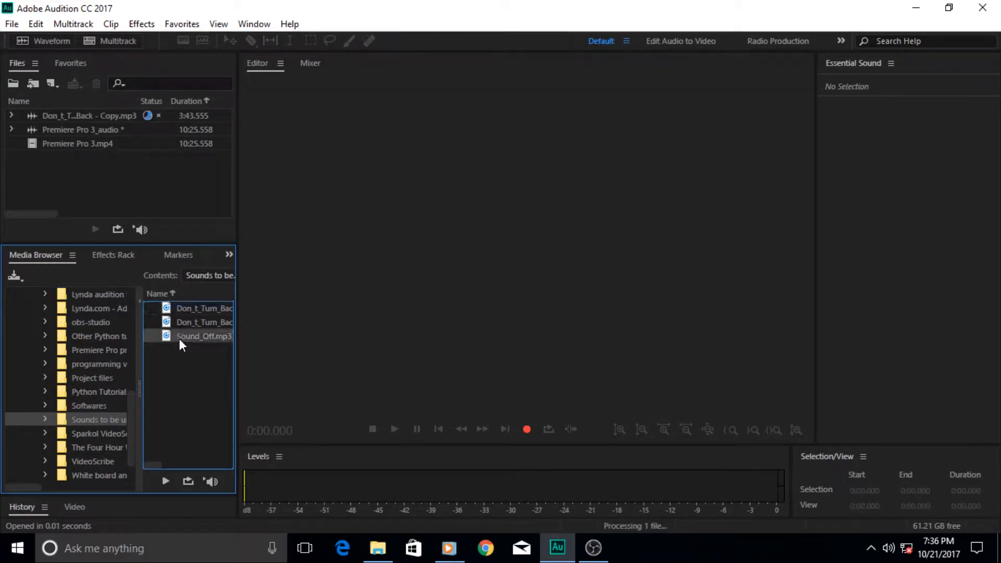
drag(179, 339, 104, 190)
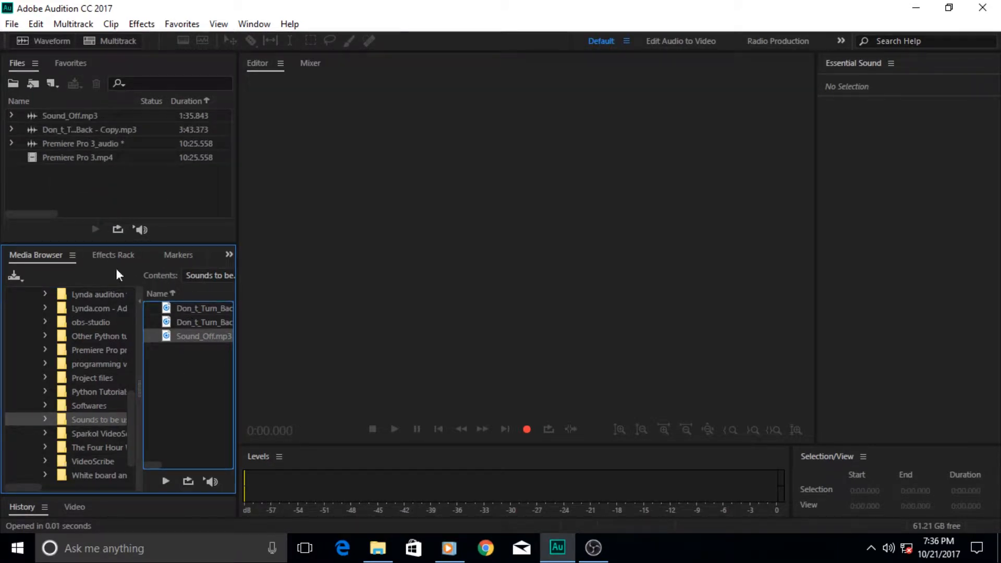
Bring up the Match Loudness tool.
click(172, 255)
click(199, 257)
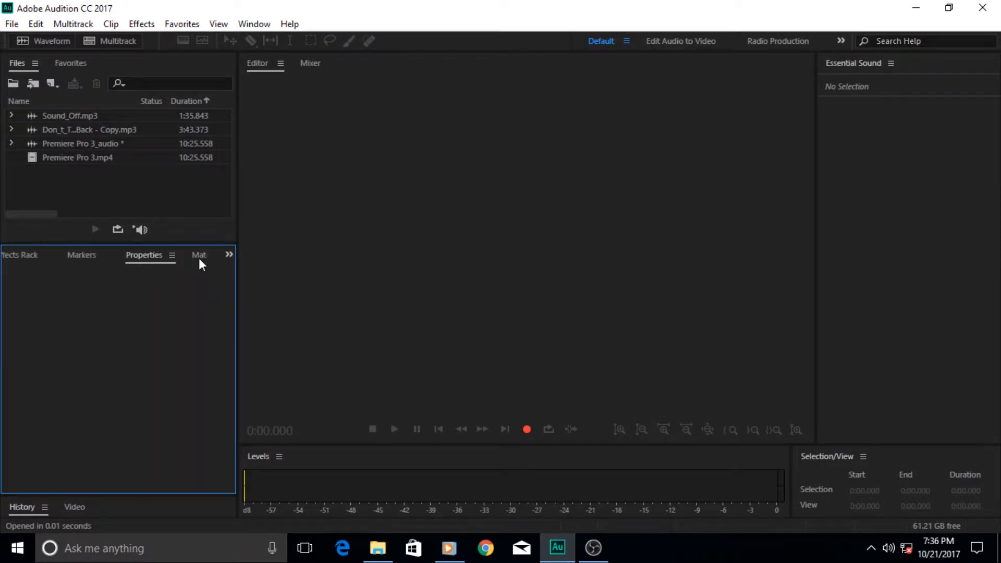
click(199, 258)
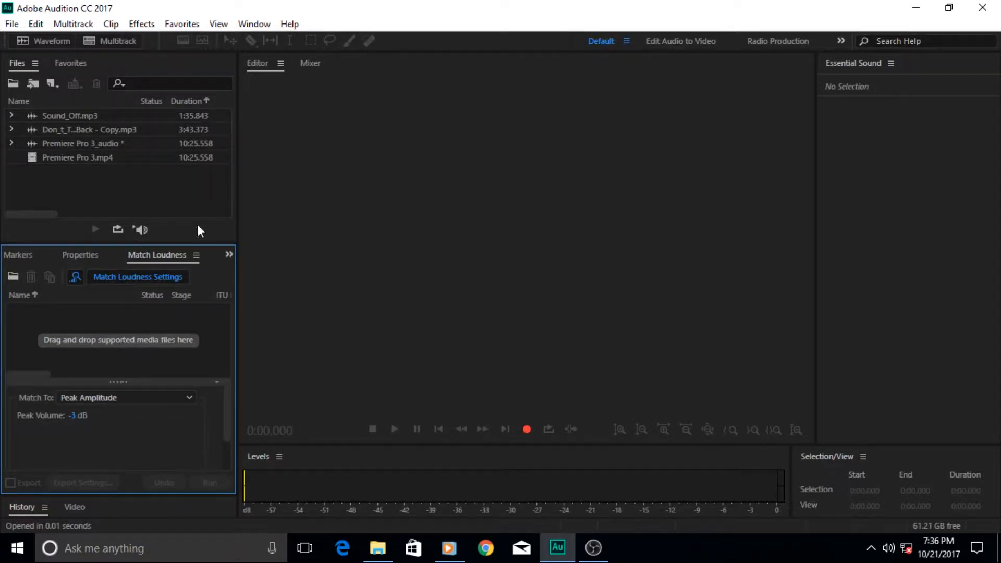
click(251, 23)
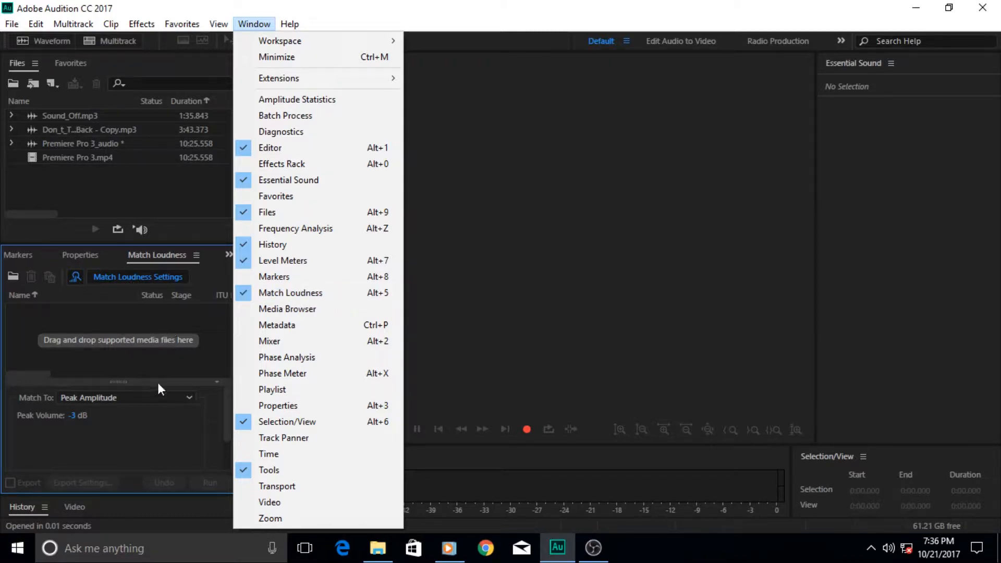
click(182, 428)
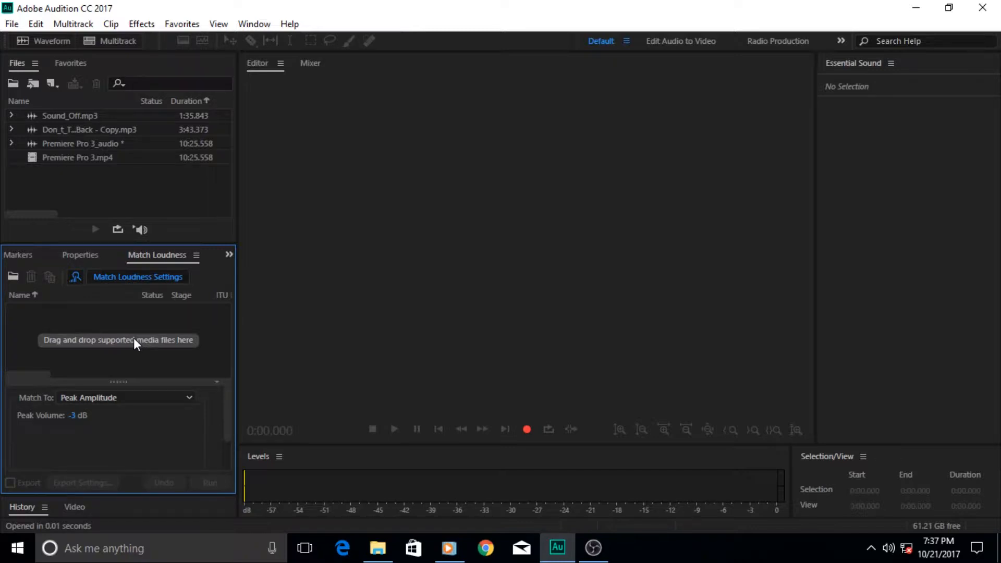
View the waveforms of Premiere Pro 3_audio and Don_t_Turn_Back - Copy.mp3 and add both files to the loudness matching list.
double_click(68, 145)
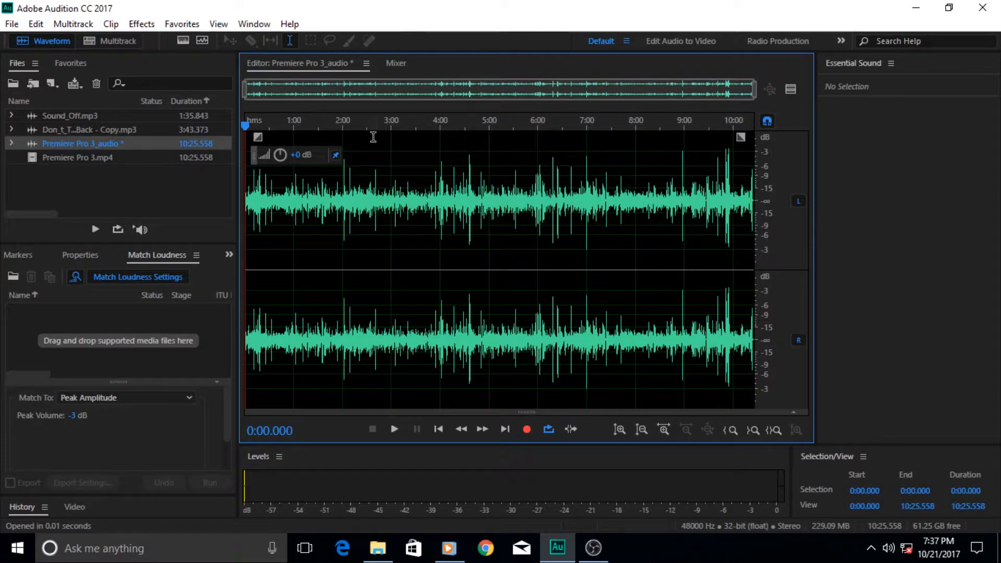
double_click(91, 132)
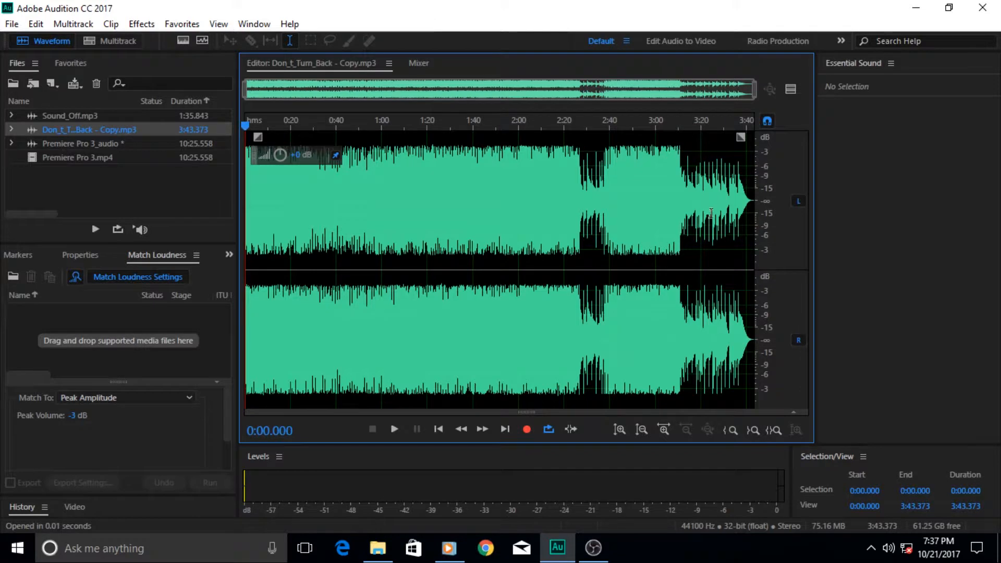
drag(60, 142, 81, 339)
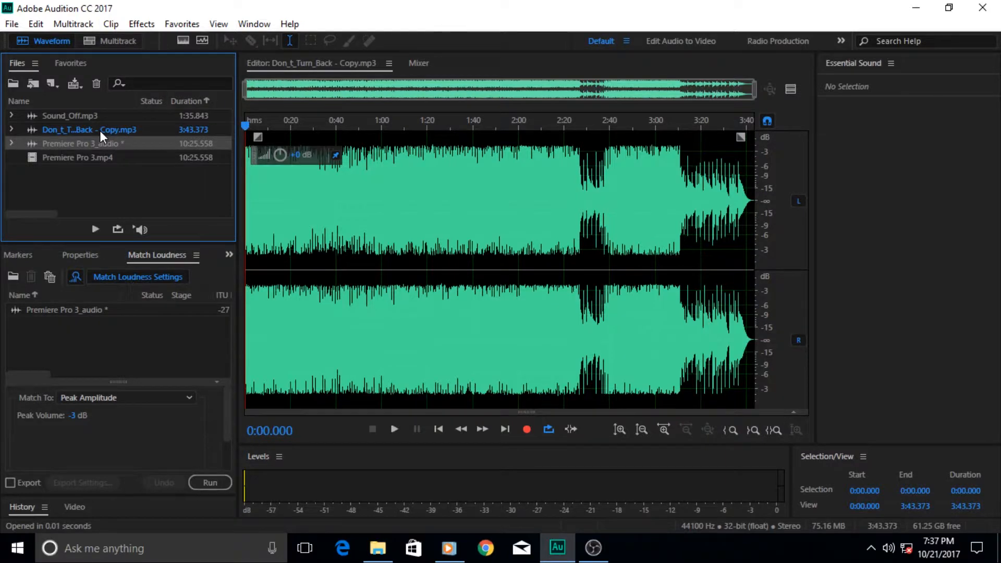
drag(101, 133, 95, 330)
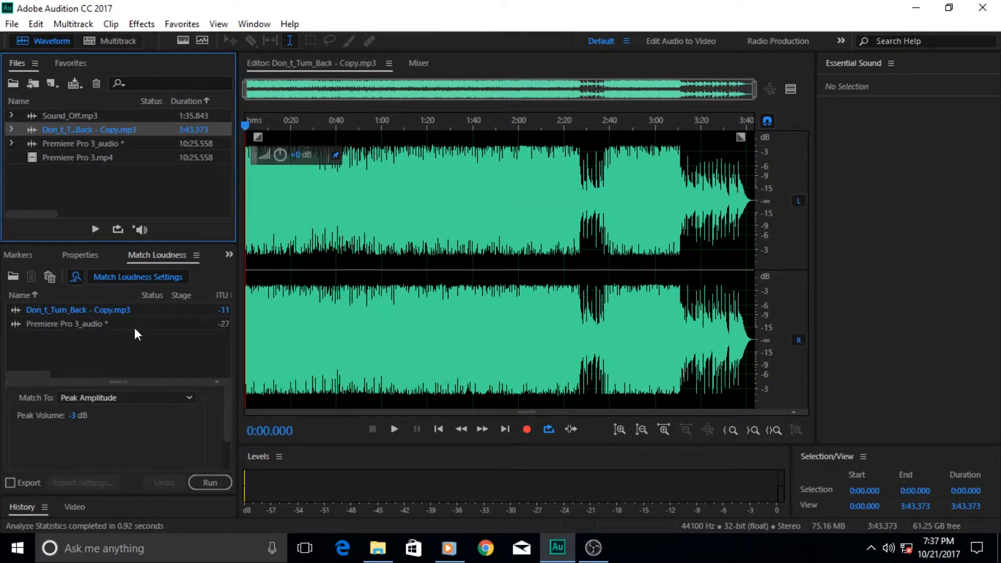
click(71, 279)
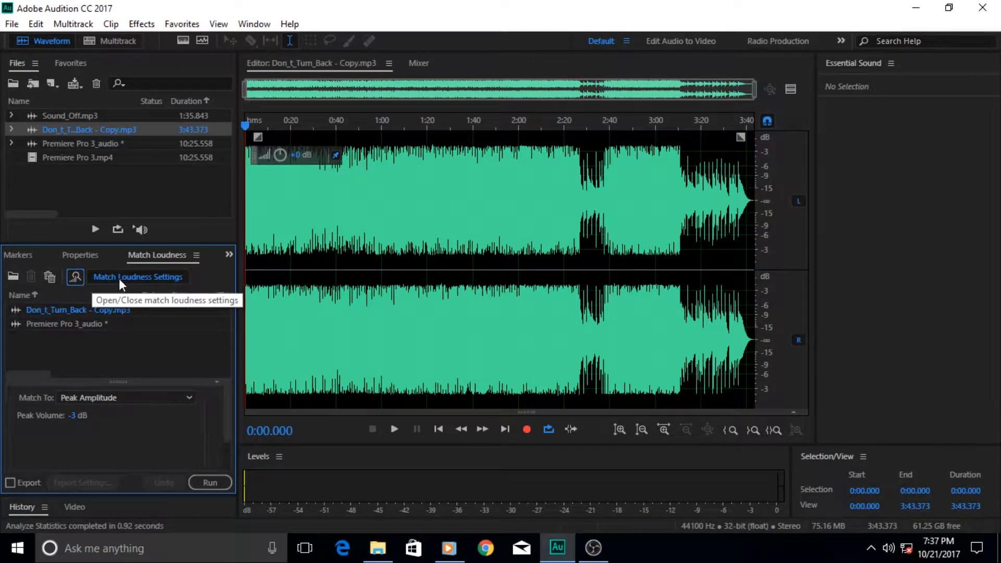
click(12, 277)
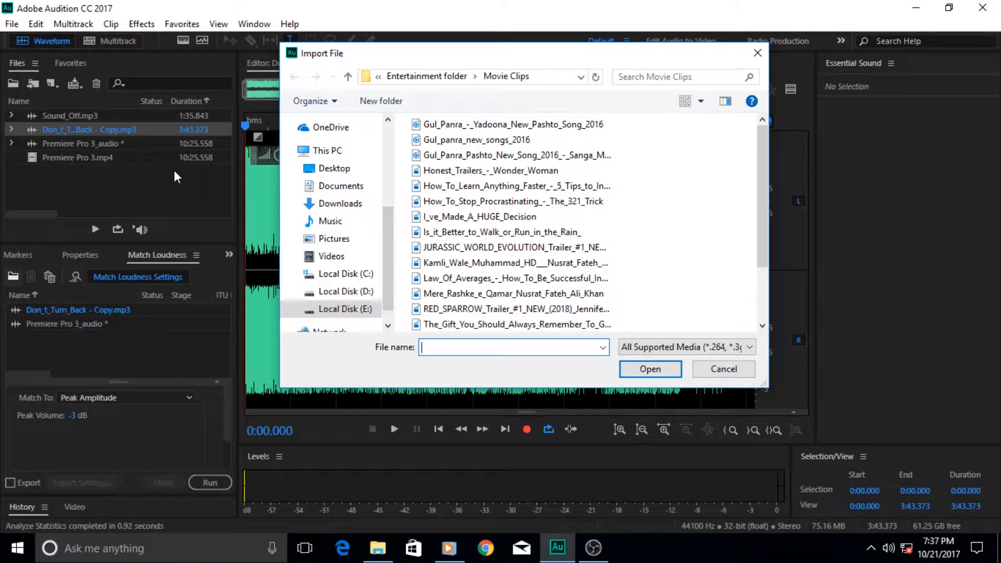
click(713, 370)
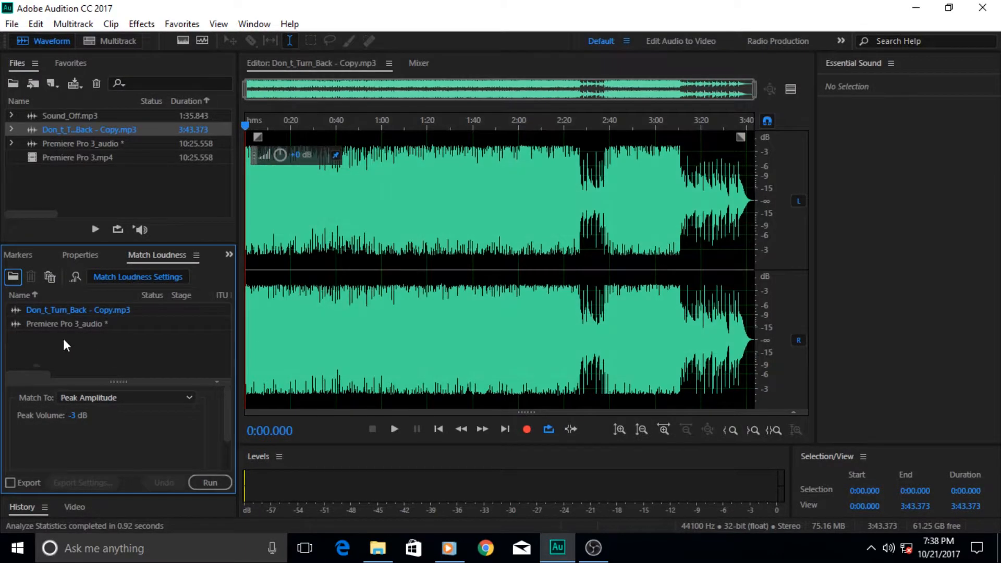
Scan both listed files for loudness and examine their RMS, peak and true peak statistics.
click(37, 320)
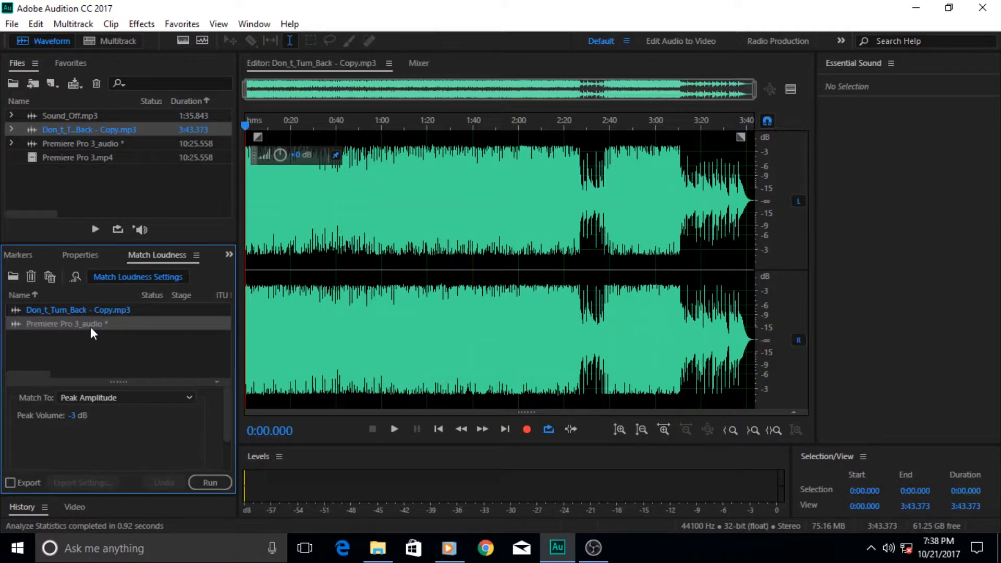
shift+click(56, 312)
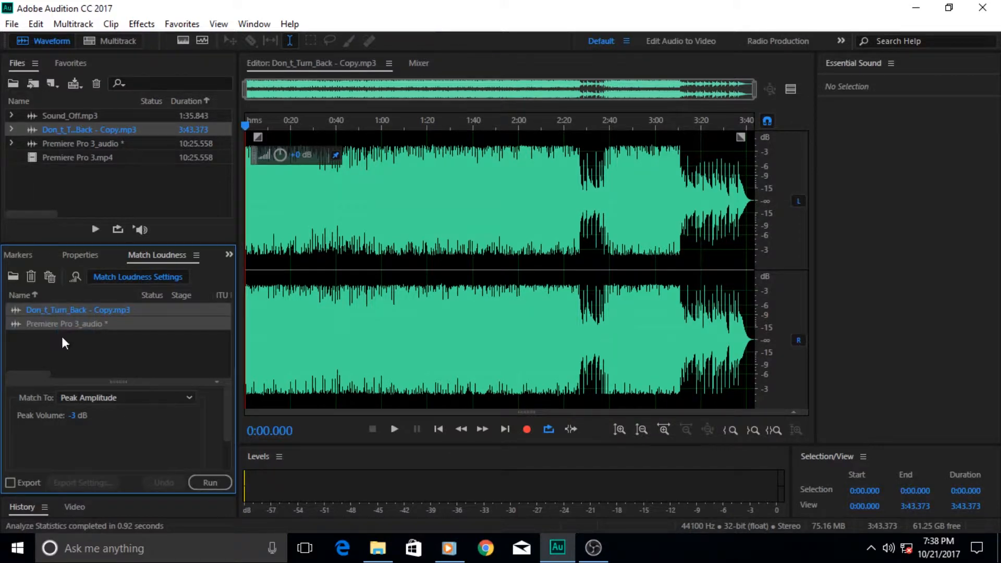
click(76, 277)
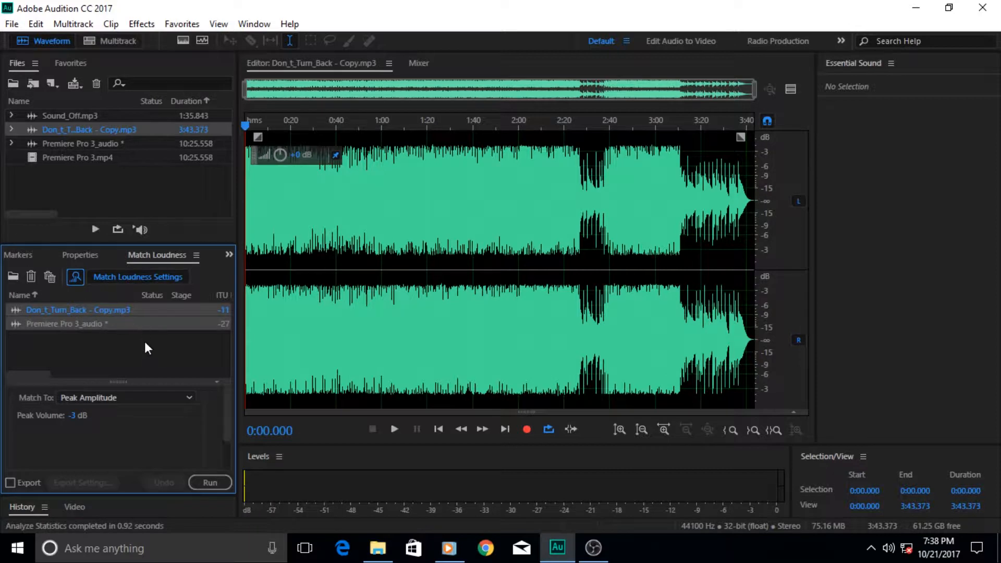
drag(39, 374, 80, 375)
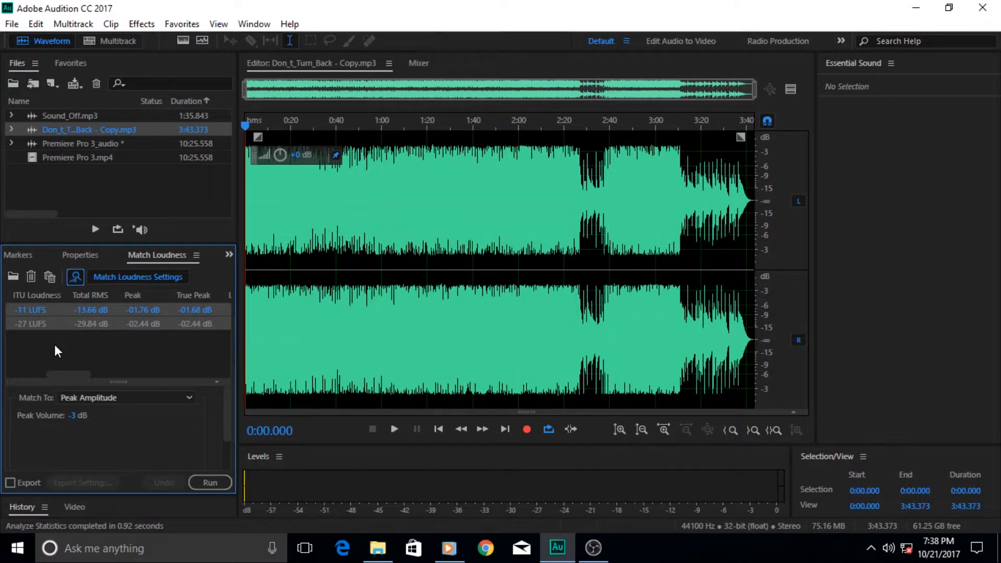
mouse_move(80, 374)
mouse_down()
mouse_move(136, 371)
mouse_move(83, 374)
mouse_up()
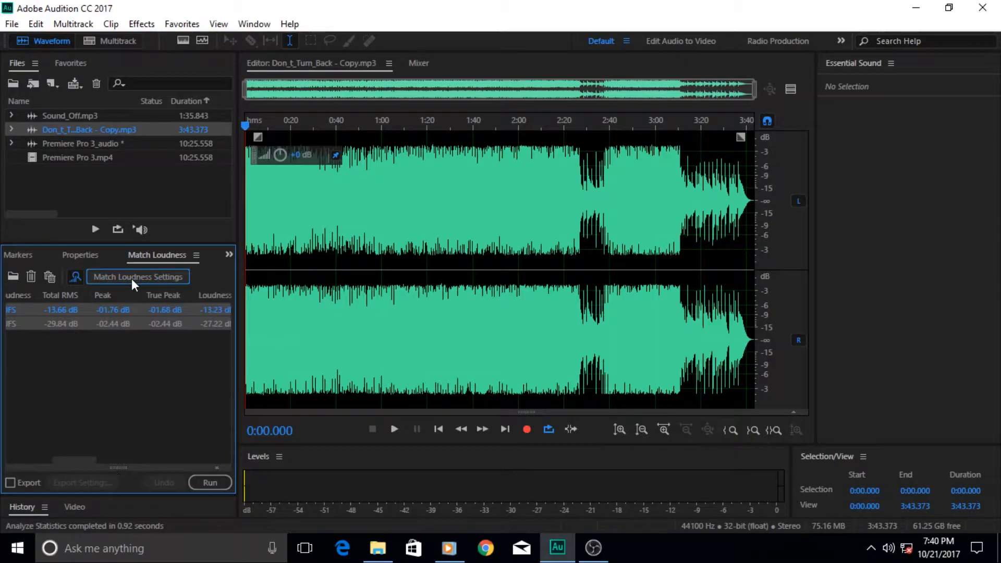
Expand the match loudness settings and, after trying ITU-R BS.1770-3 Loudness, set the match target to Peak Amplitude.
click(131, 277)
click(83, 353)
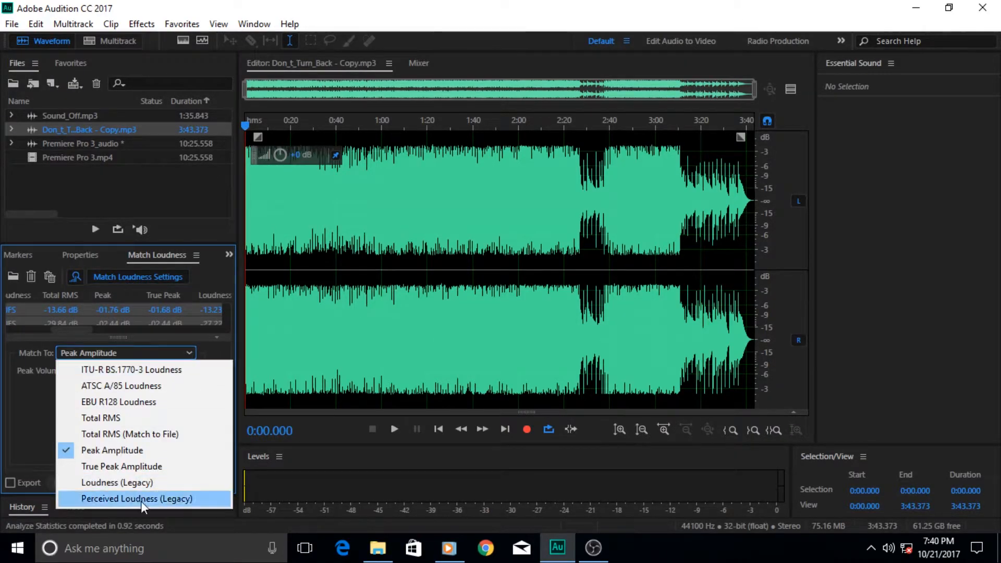
click(142, 370)
click(189, 353)
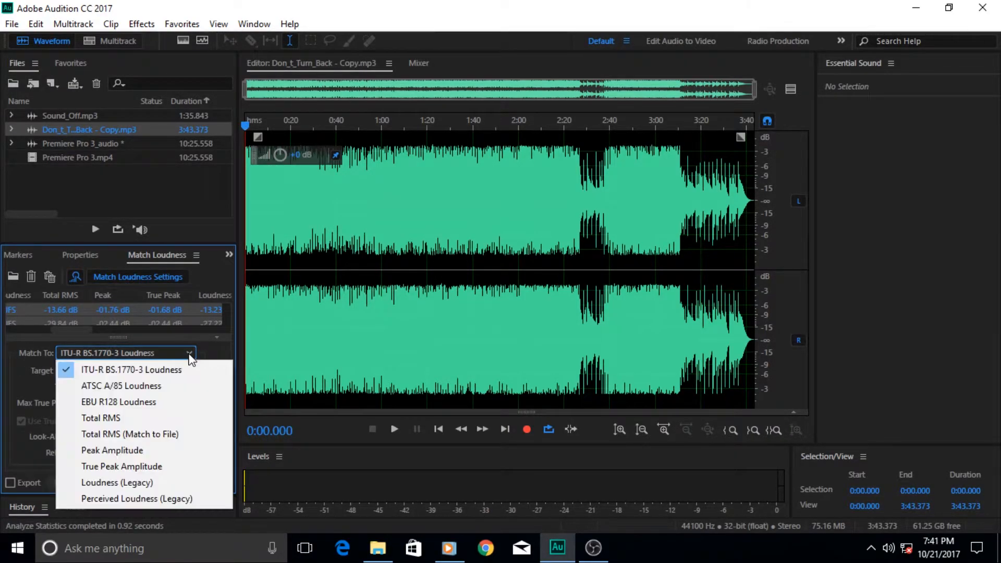
click(157, 450)
Open Premiere Pro 3_audio in the editor and try peak volumes of -6 dB and -1 dB.
double_click(114, 143)
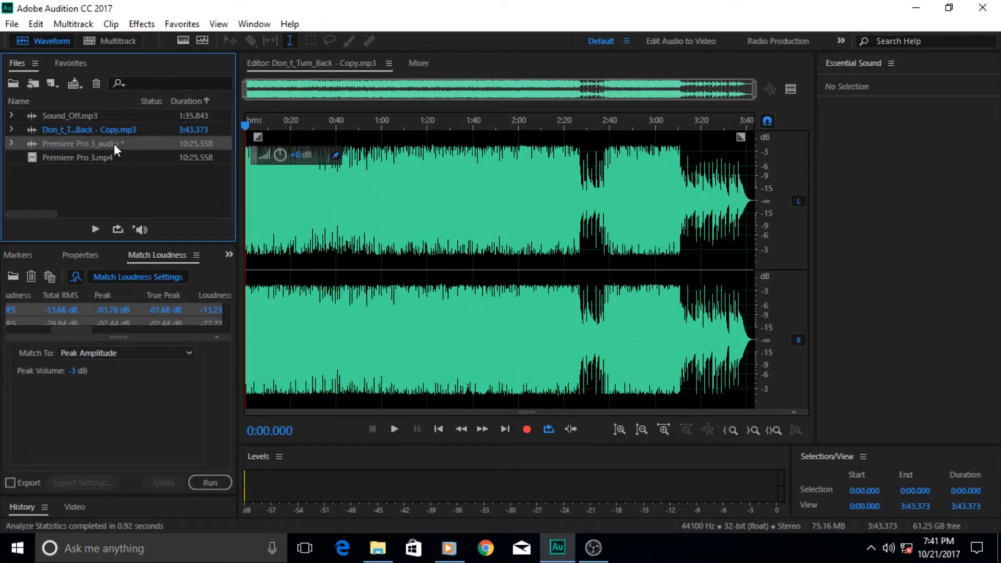
click(142, 405)
click(142, 405)
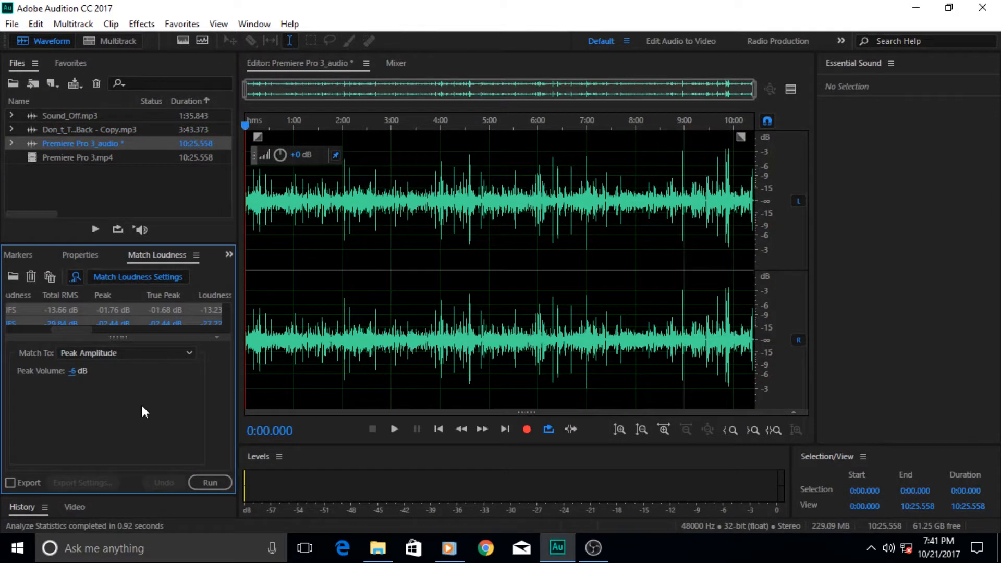
click(73, 372)
click(77, 376)
Enable exporting of the matched files and view the export settings.
click(10, 483)
click(83, 483)
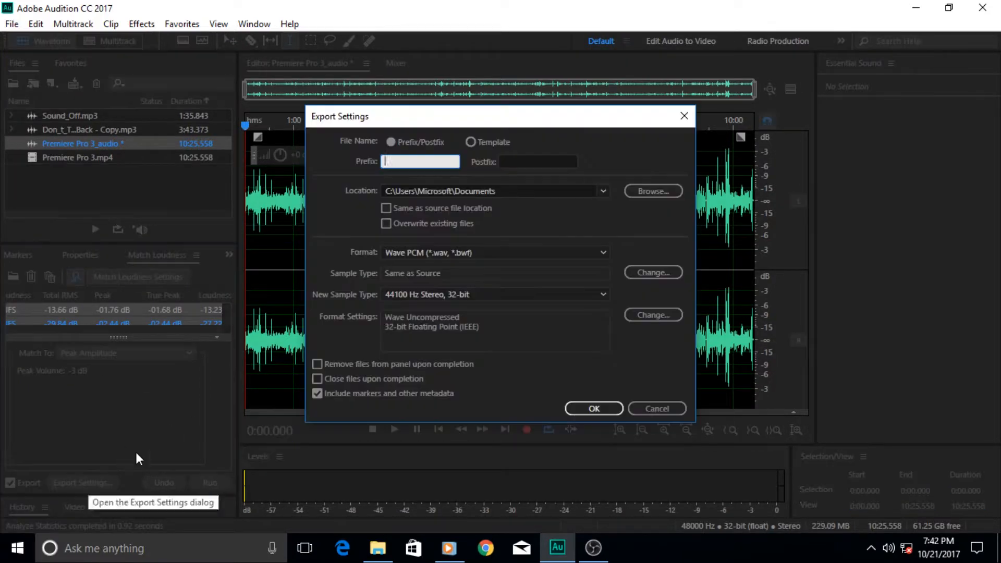
click(657, 408)
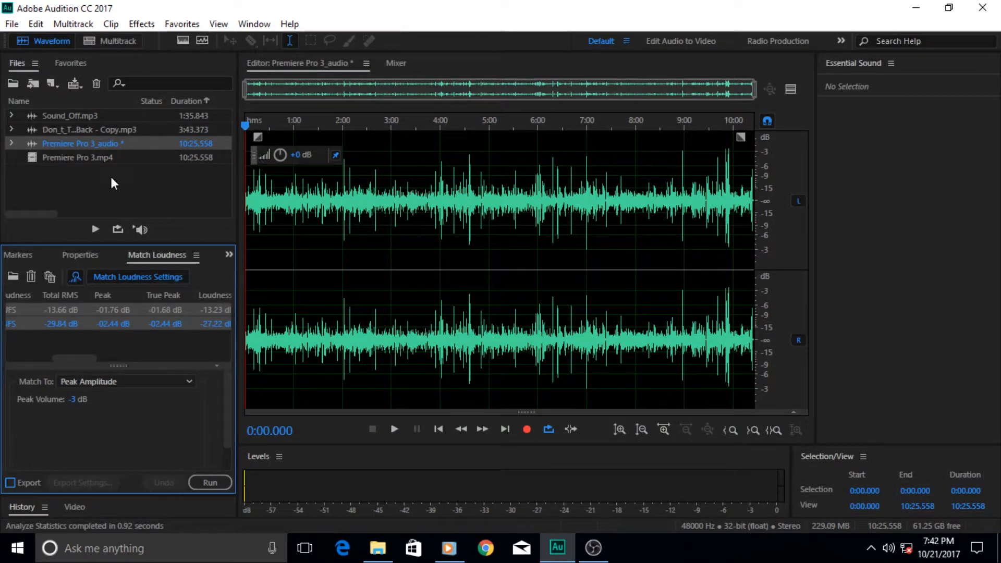
Match the peak amplitude of both files to -3 dB and inspect each file's waveform in the editor.
click(222, 481)
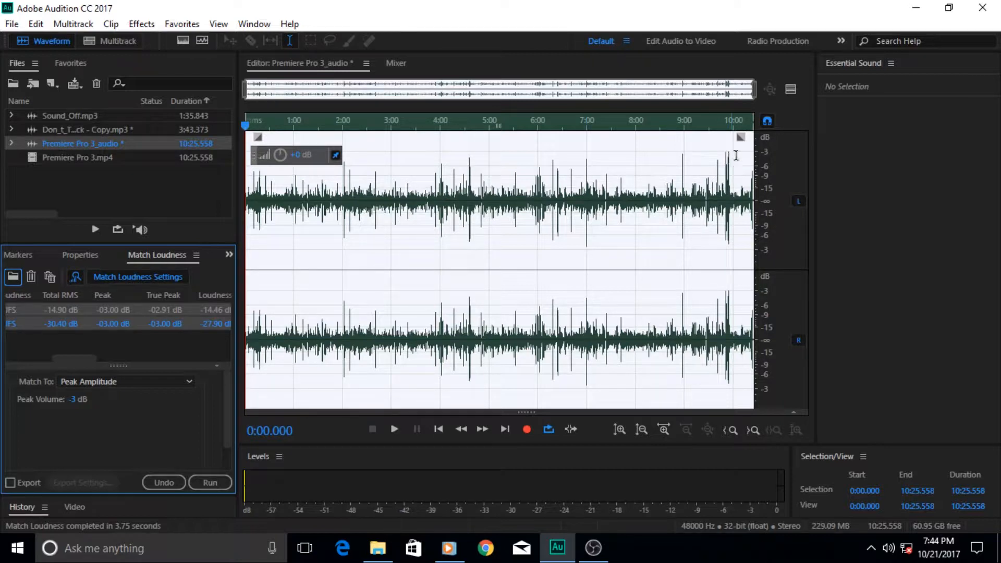
click(76, 129)
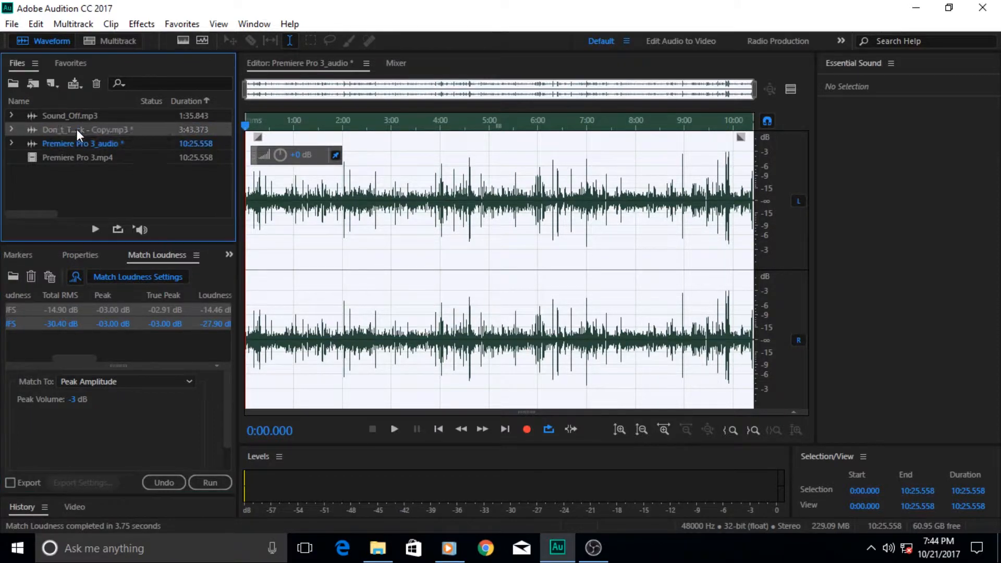
click(12, 355)
double_click(78, 130)
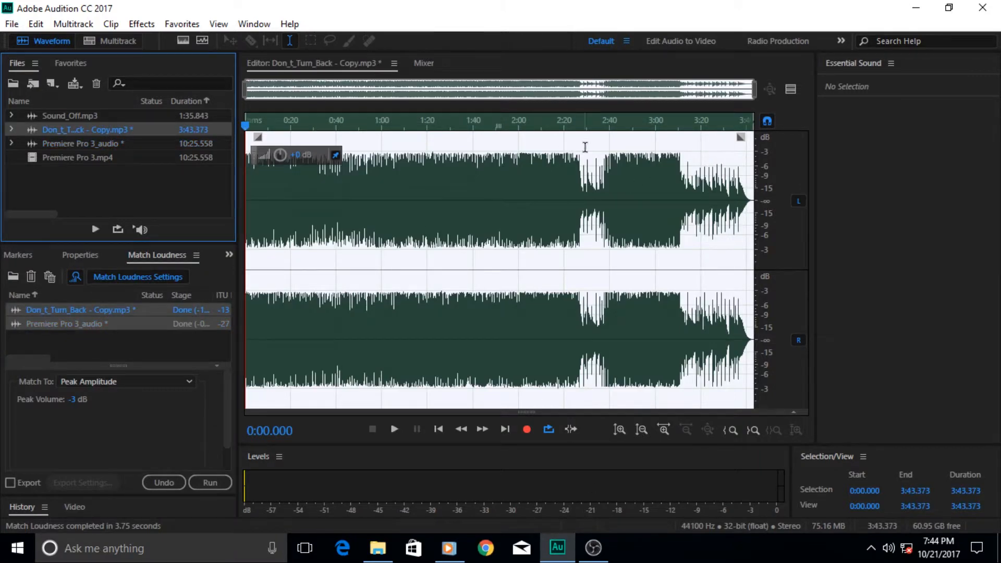
double_click(68, 144)
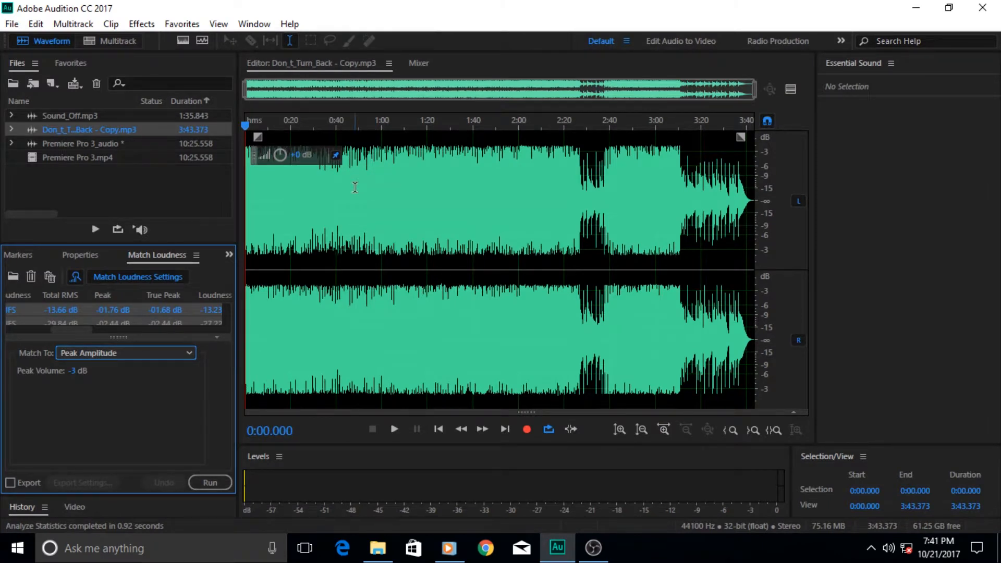
Open Premiere Pro 3_audio in the editor to view its waveform.
click(112, 141)
click(113, 134)
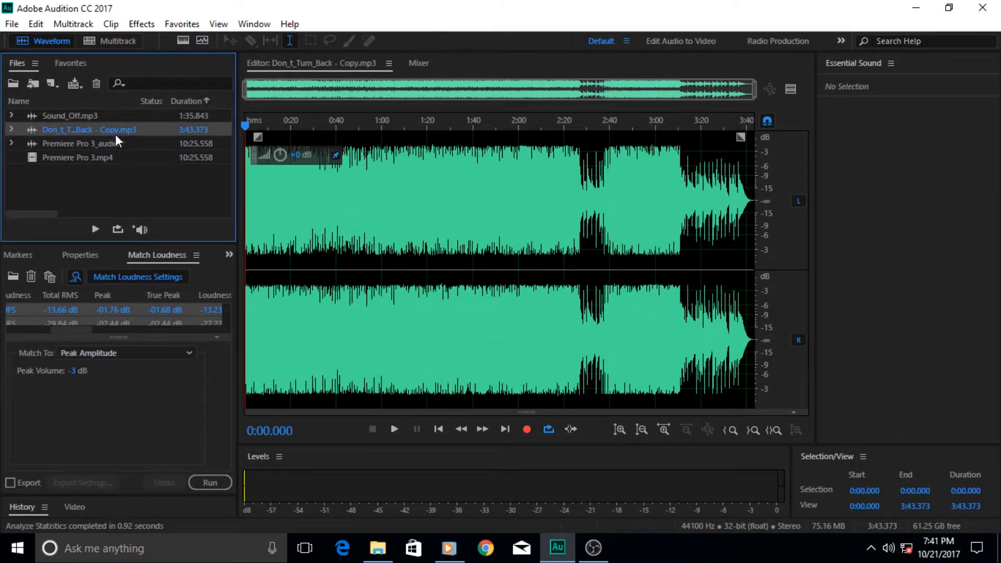
click(113, 143)
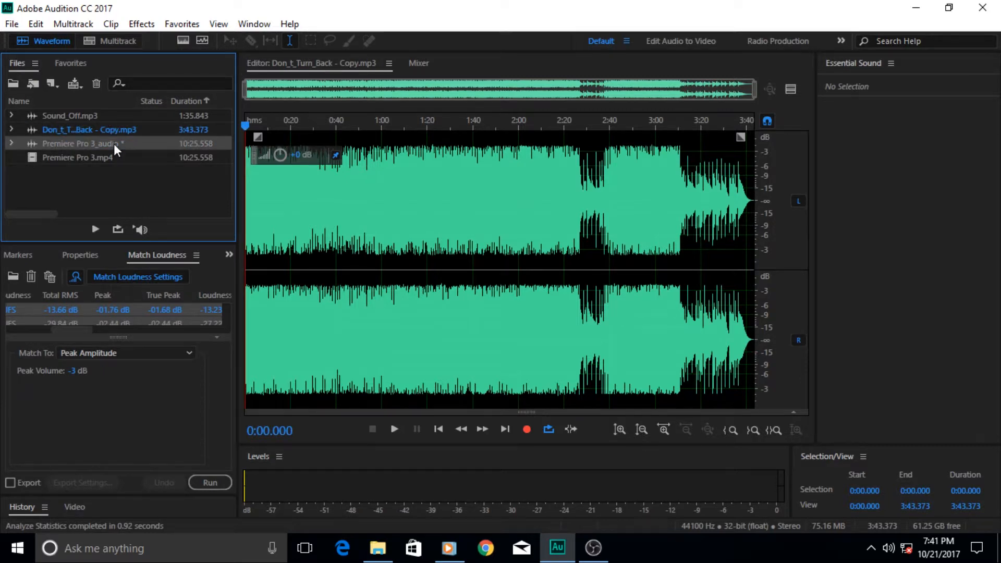
drag(99, 145, 361, 194)
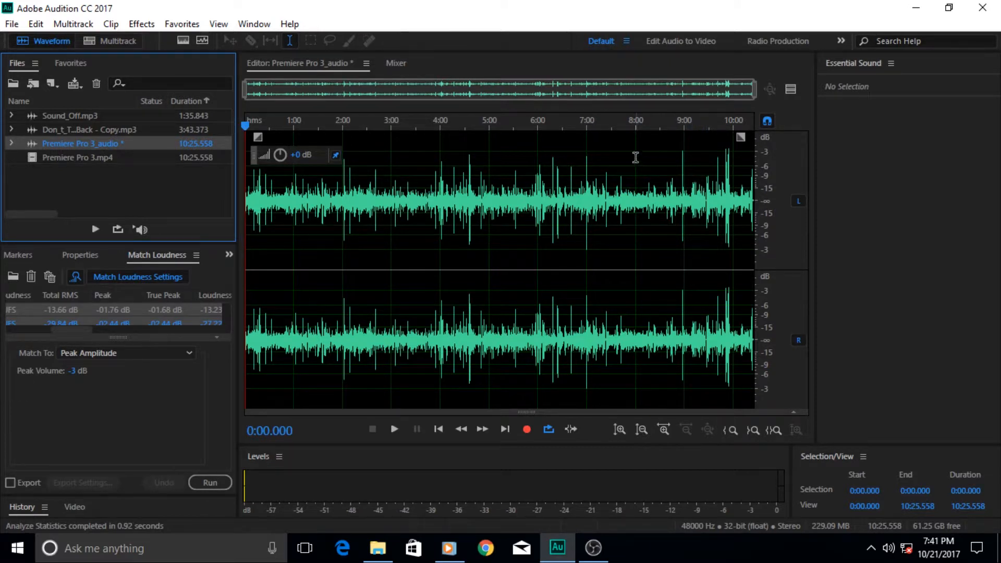
Try a peak volume of -6 dB for the match, and set it back to -3 dB.
click(72, 371)
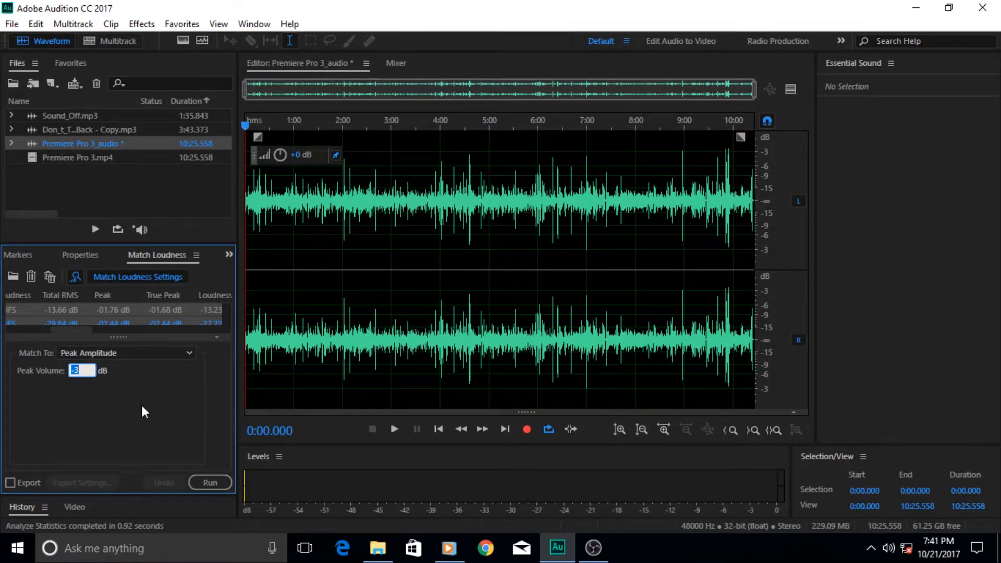
text(-6)
key(Return)
click(73, 371)
text(-3)
key(Return)
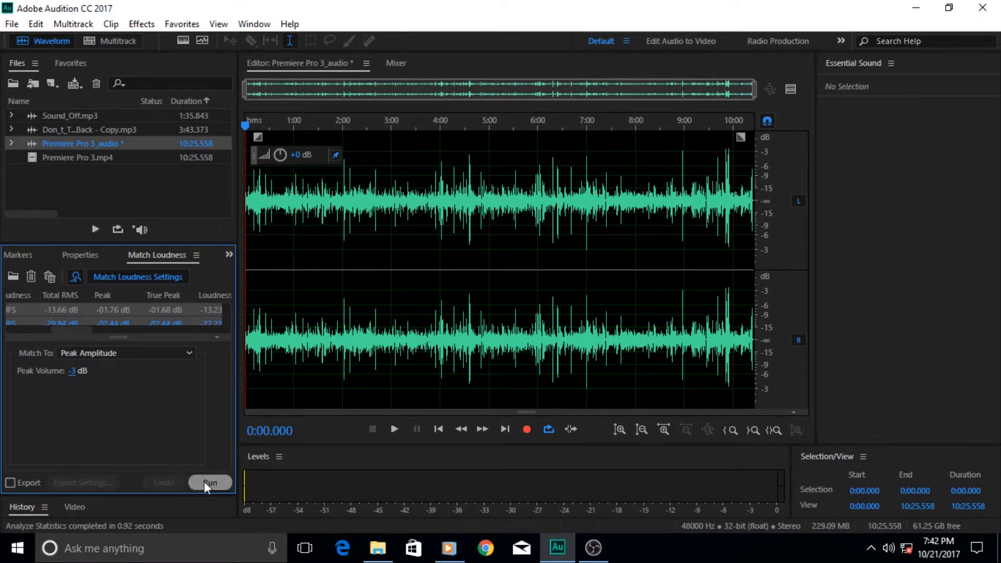
Enable exporting of the matched files to view the export settings, cancel them, and turn exporting off again.
click(10, 483)
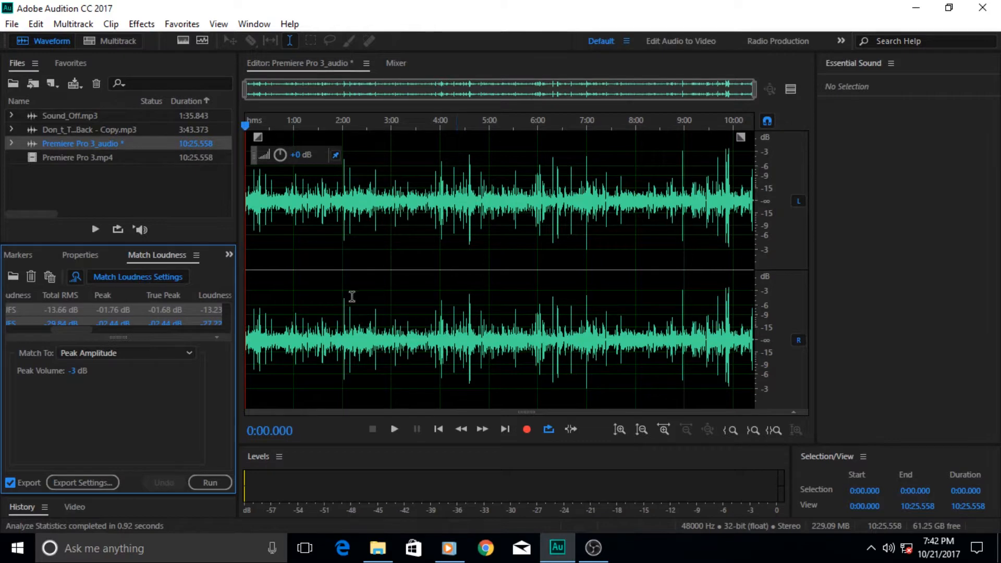
click(89, 482)
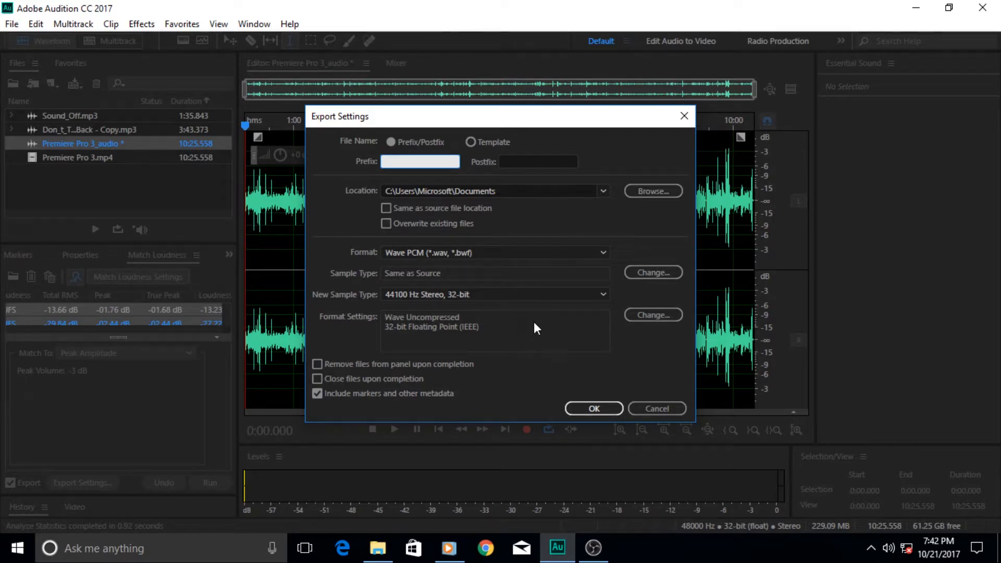
click(651, 413)
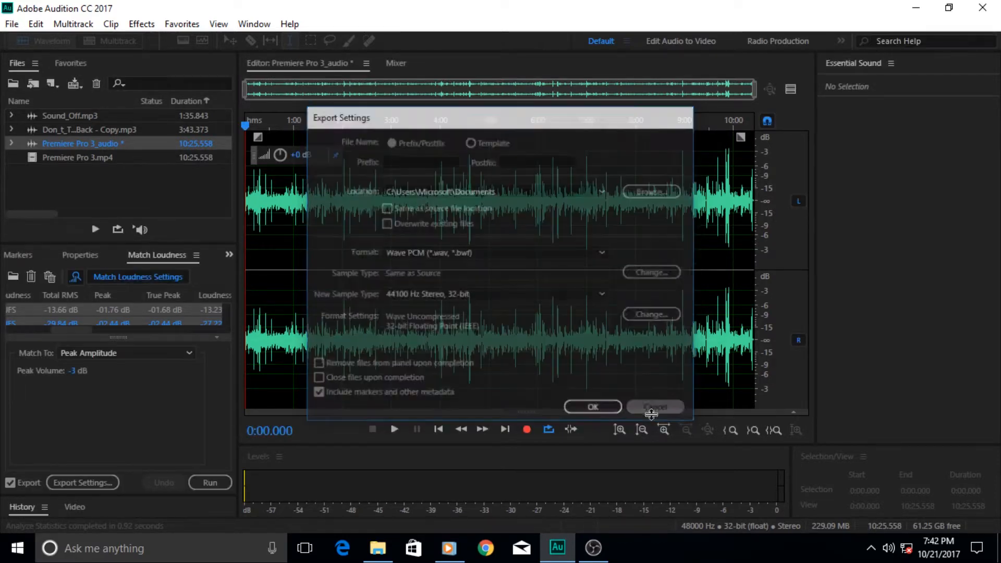
click(14, 483)
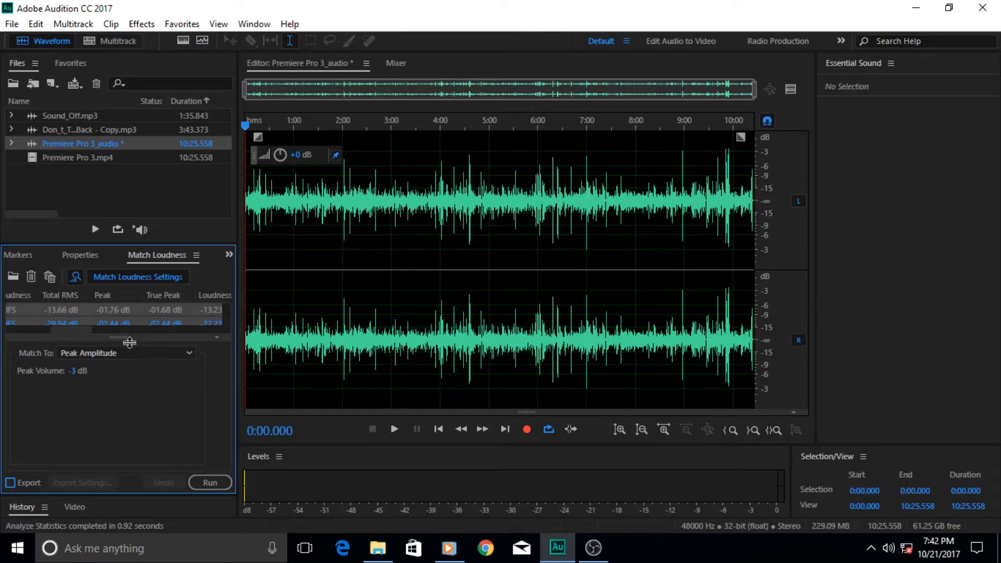
Enlarge the match loudness file list and match both files to a peak amplitude of -3 dB.
drag(130, 338, 129, 366)
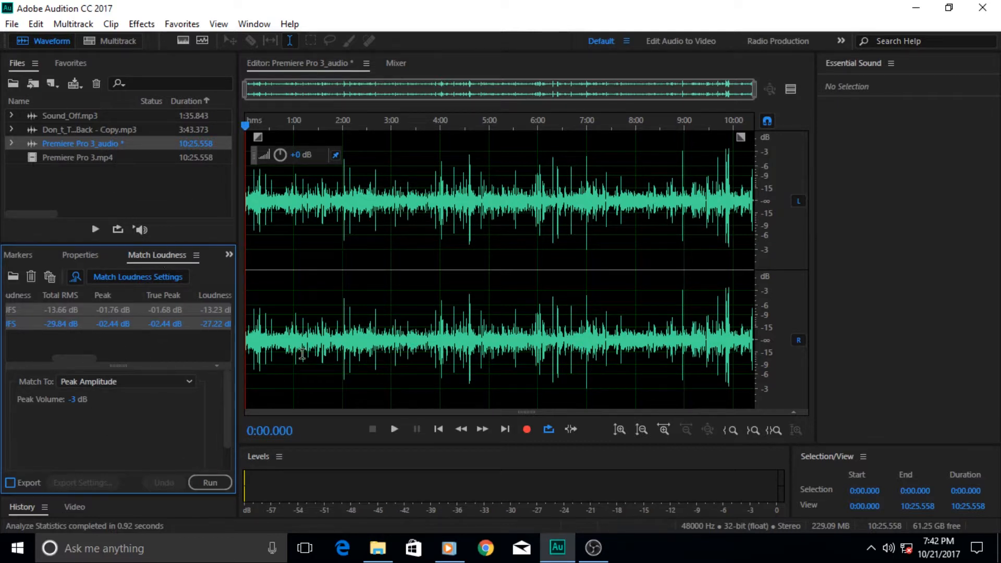
click(223, 481)
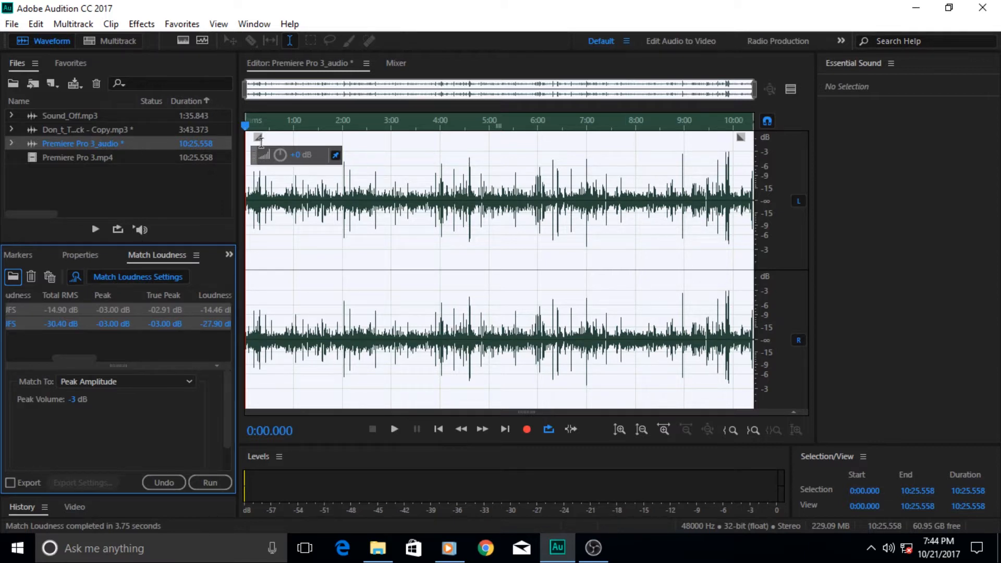
Inspect the matched waveforms of Don_t_Turn_Back - Copy.mp3 and Premiere Pro 3_audio by opening each in the editor.
mouse_move(77, 130)
mouse_down()
mouse_move(358, 167)
mouse_move(84, 140)
mouse_up()
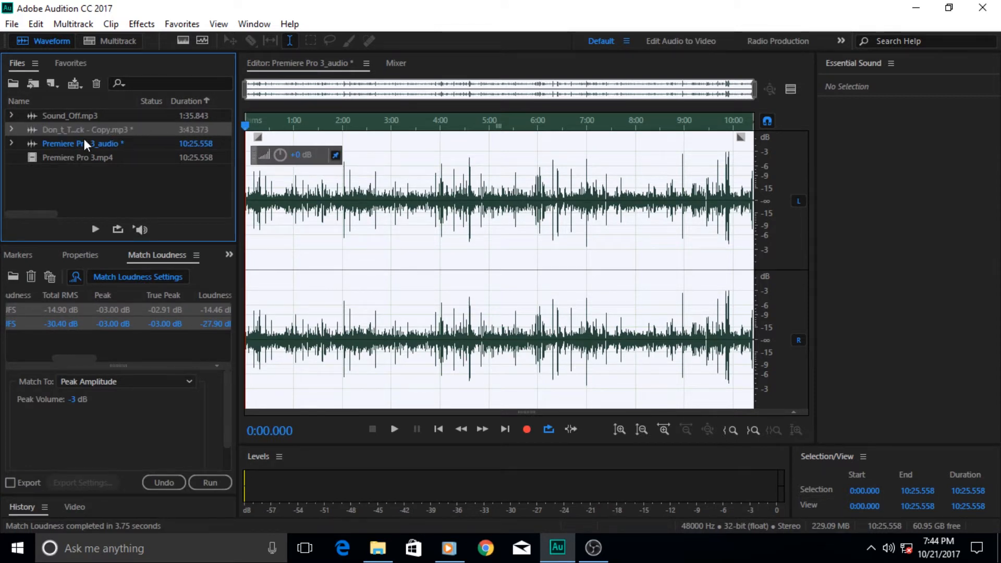
drag(86, 358, 5, 351)
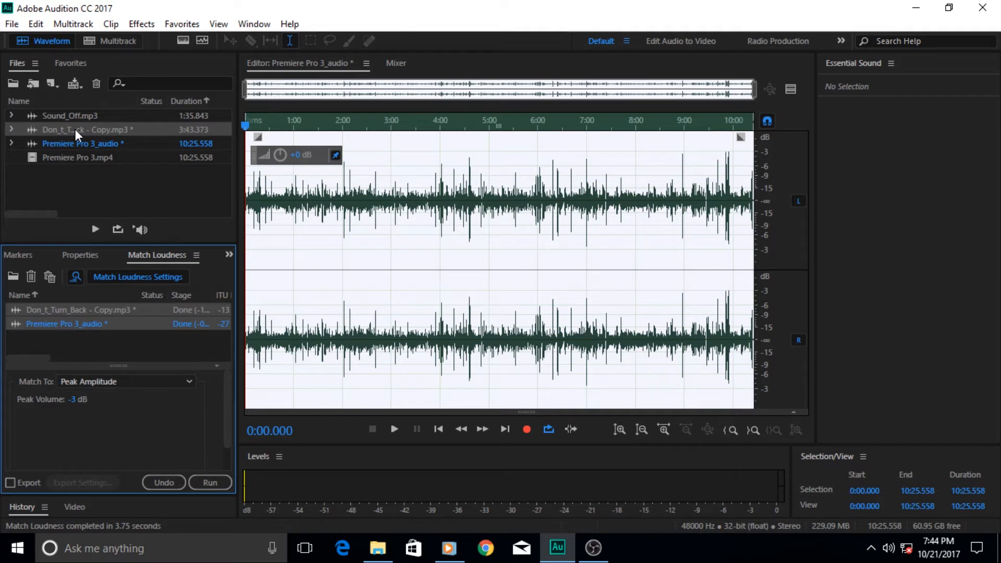
drag(75, 130, 417, 183)
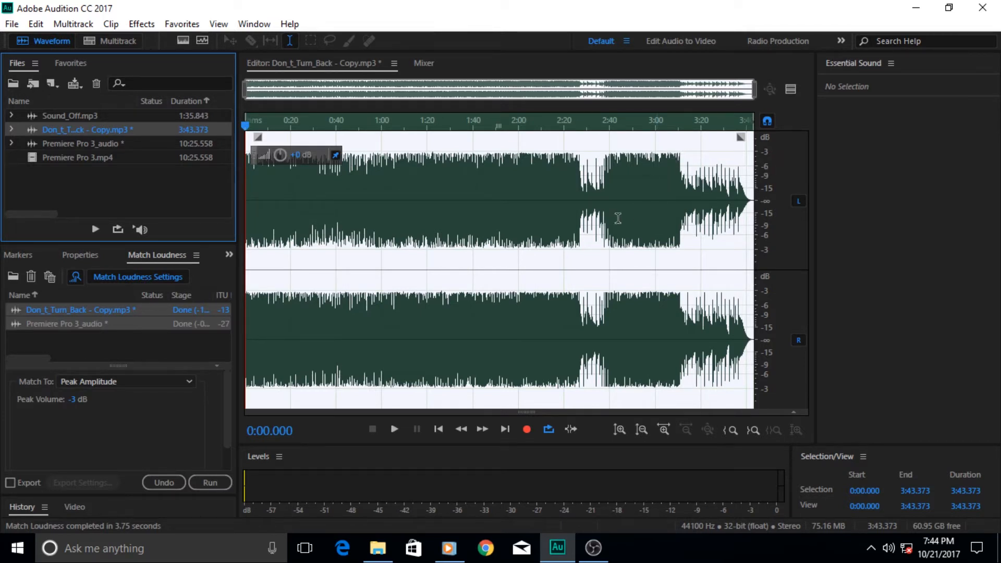
click(69, 144)
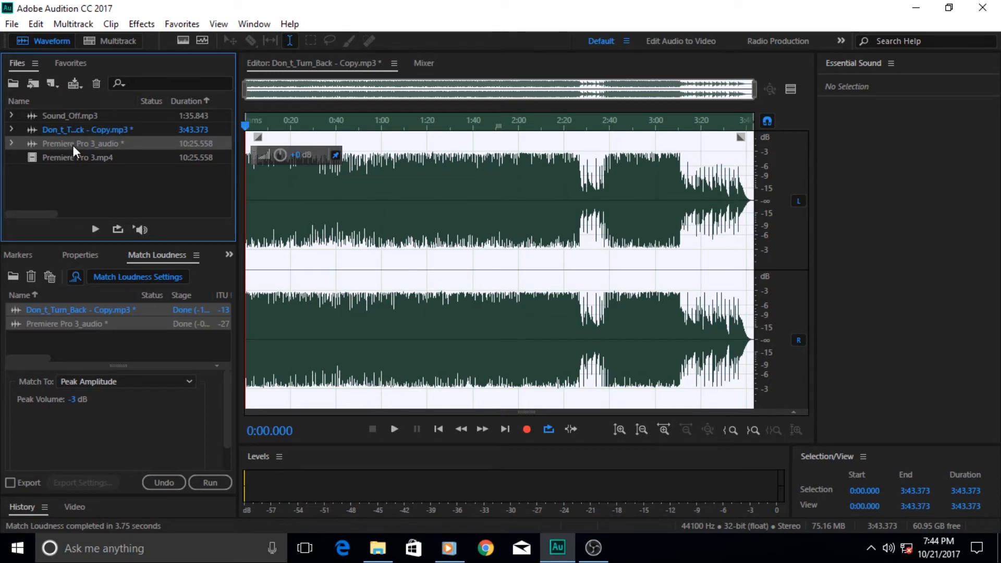
drag(73, 145, 410, 214)
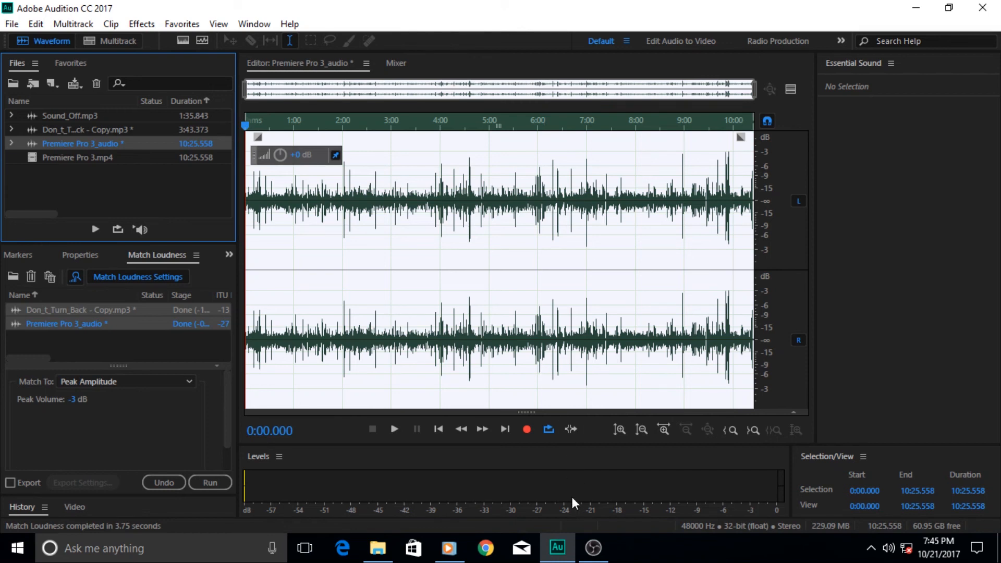
Minimize the audio editor window and refresh the desktop.
click(563, 556)
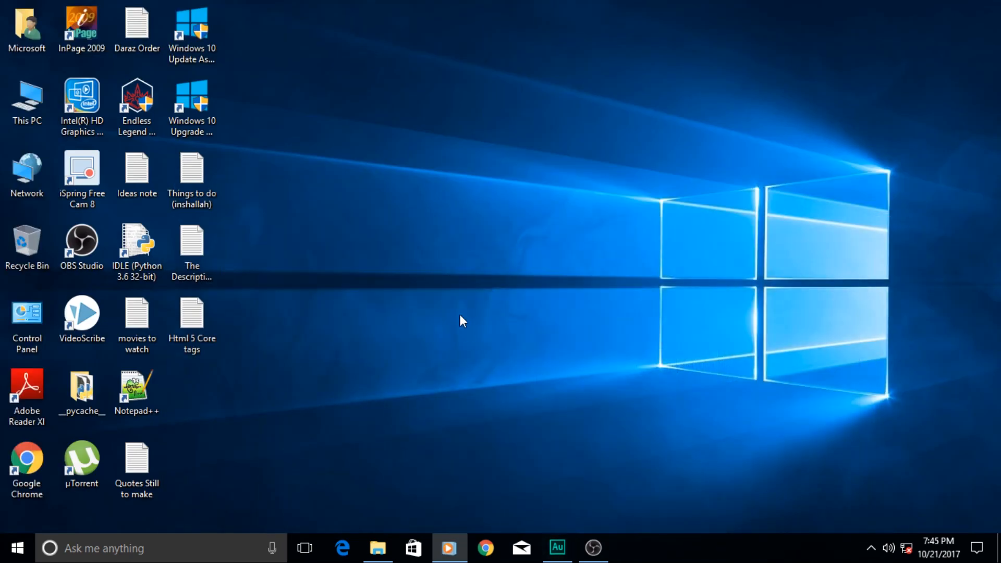
right_click(415, 186)
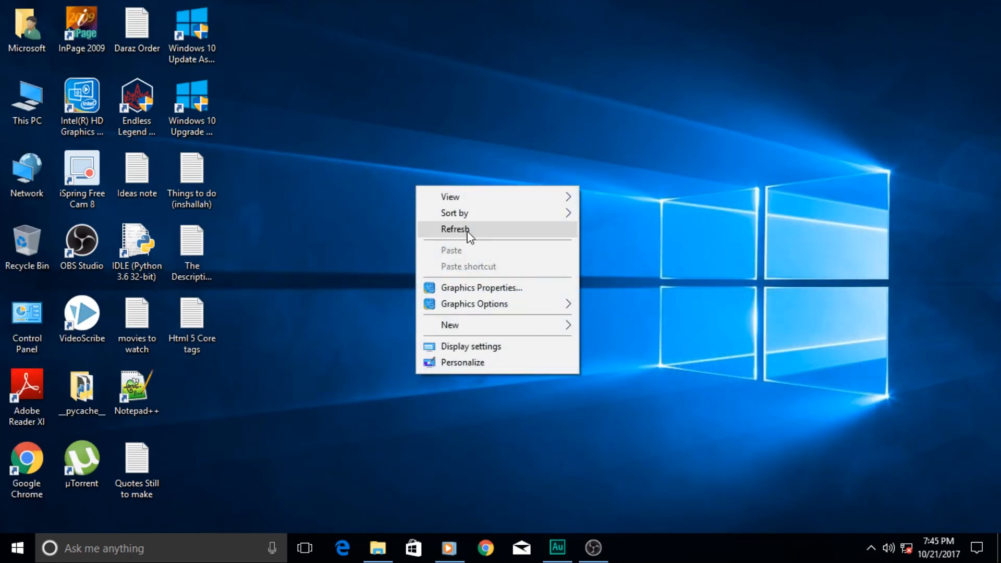
click(448, 230)
click(594, 549)
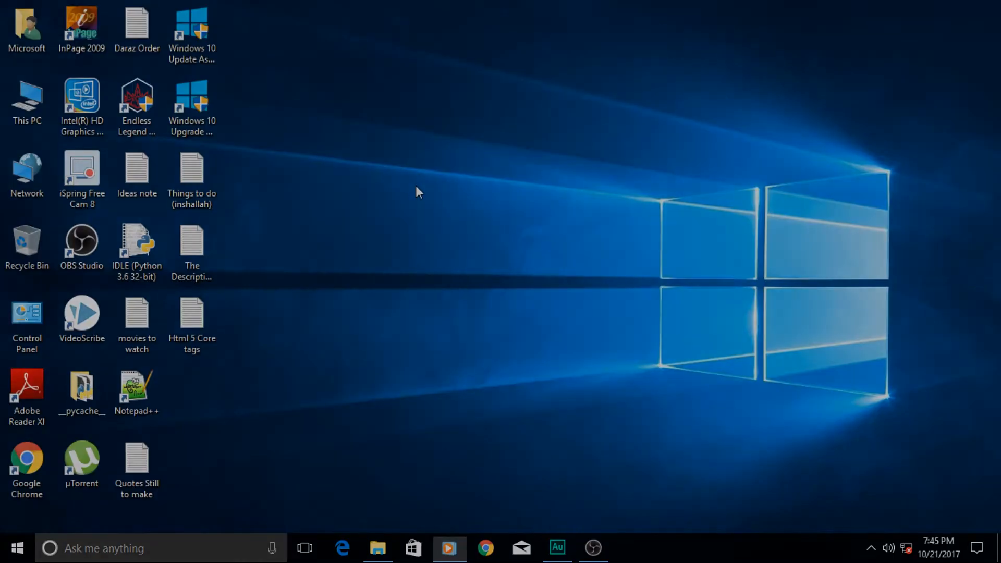